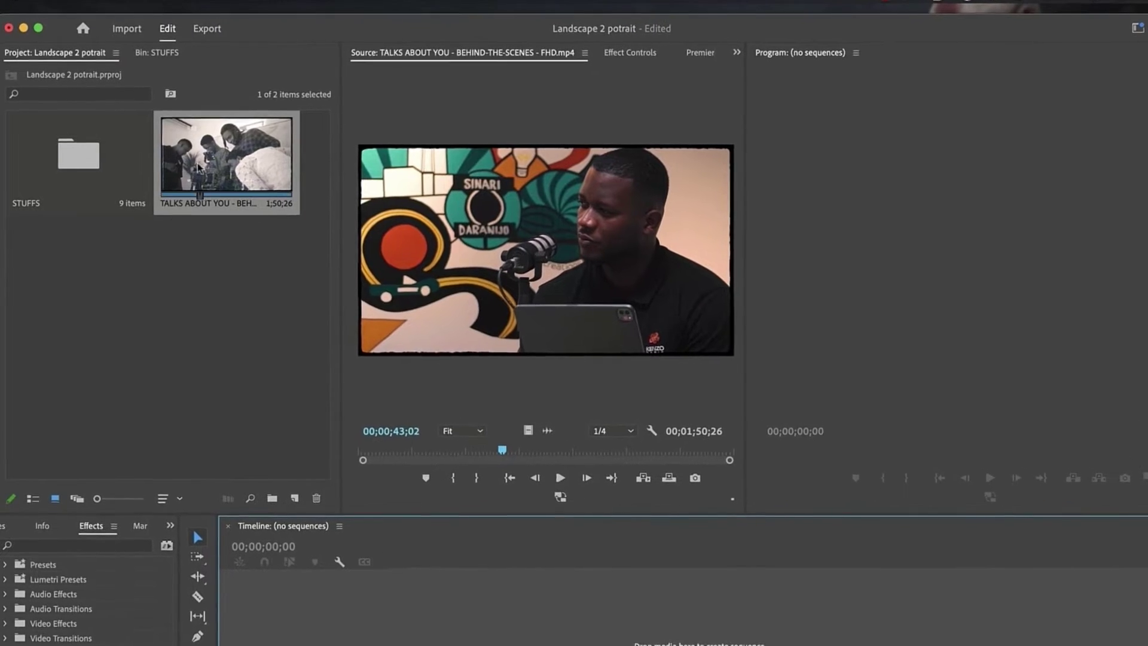
Preview an earlier and a later moment of the behind-the-scenes clip in the Source monitor
left_click(425, 443)
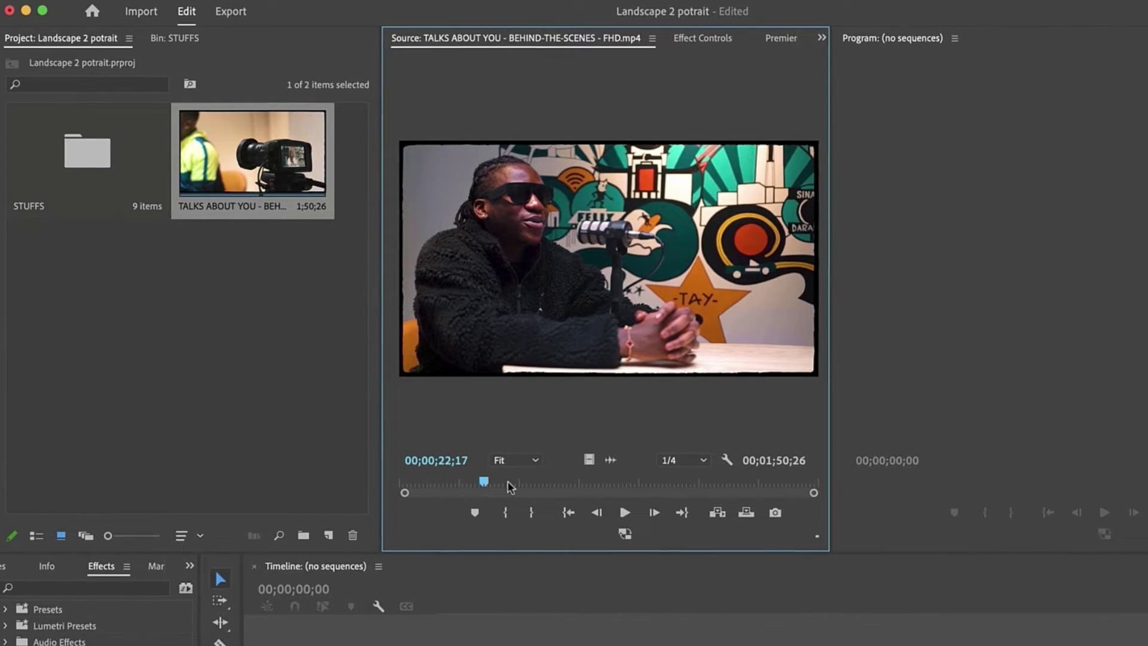
left_click(573, 484)
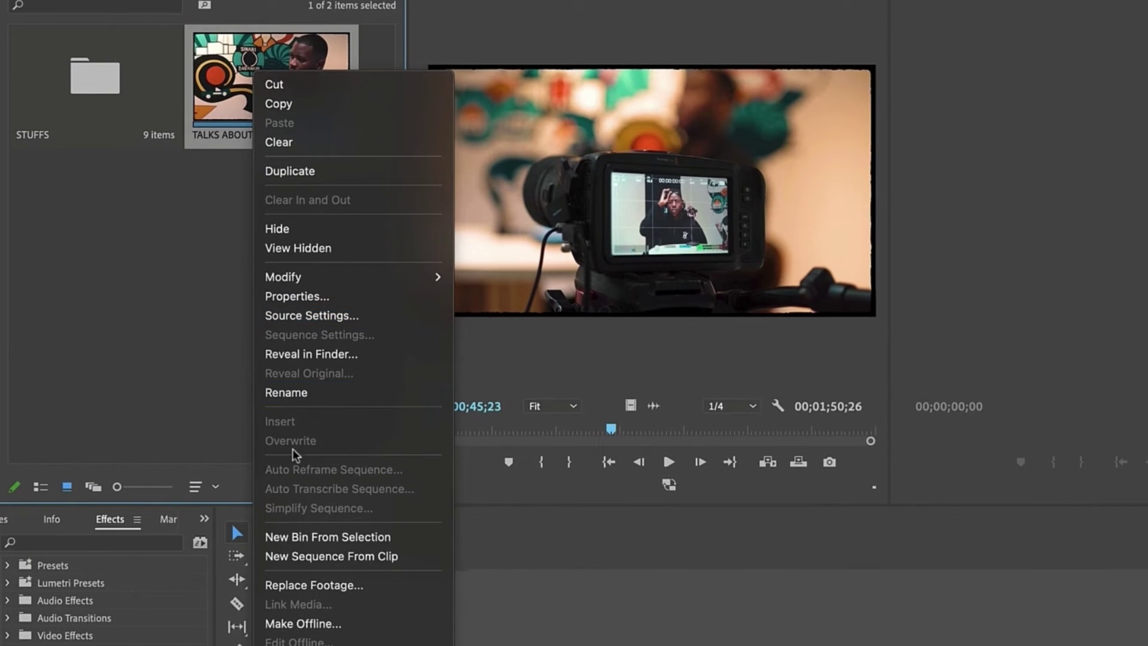
Build a new sequence from the behind-the-scenes clip, then deselect the clip in the bin
left_click(326, 558)
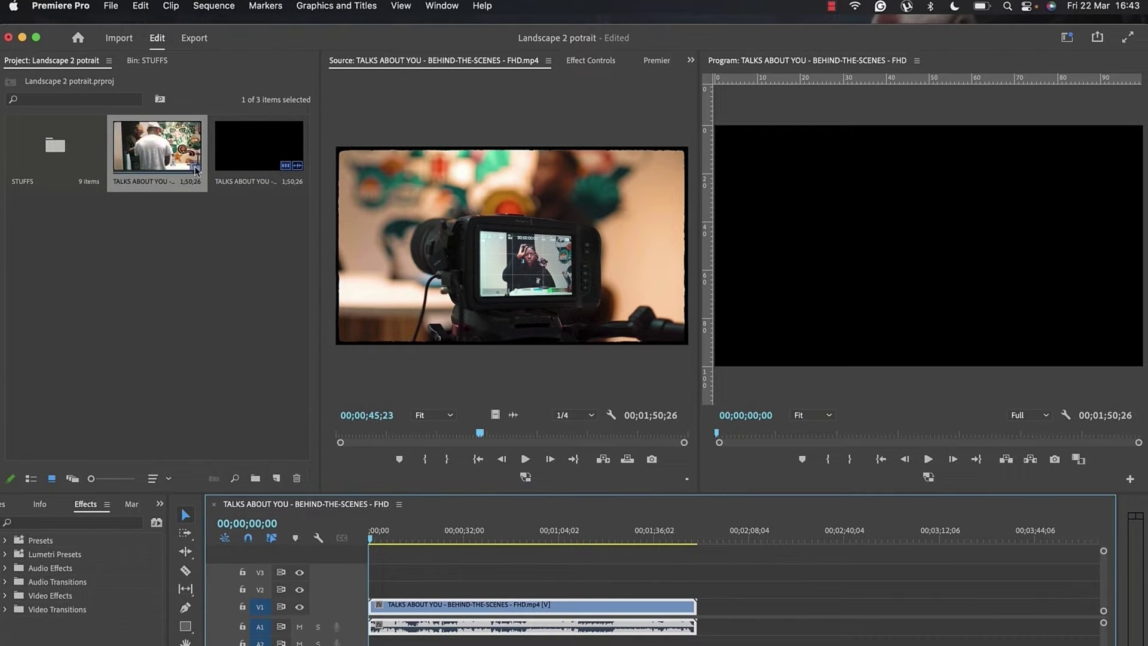
left_click(250, 169)
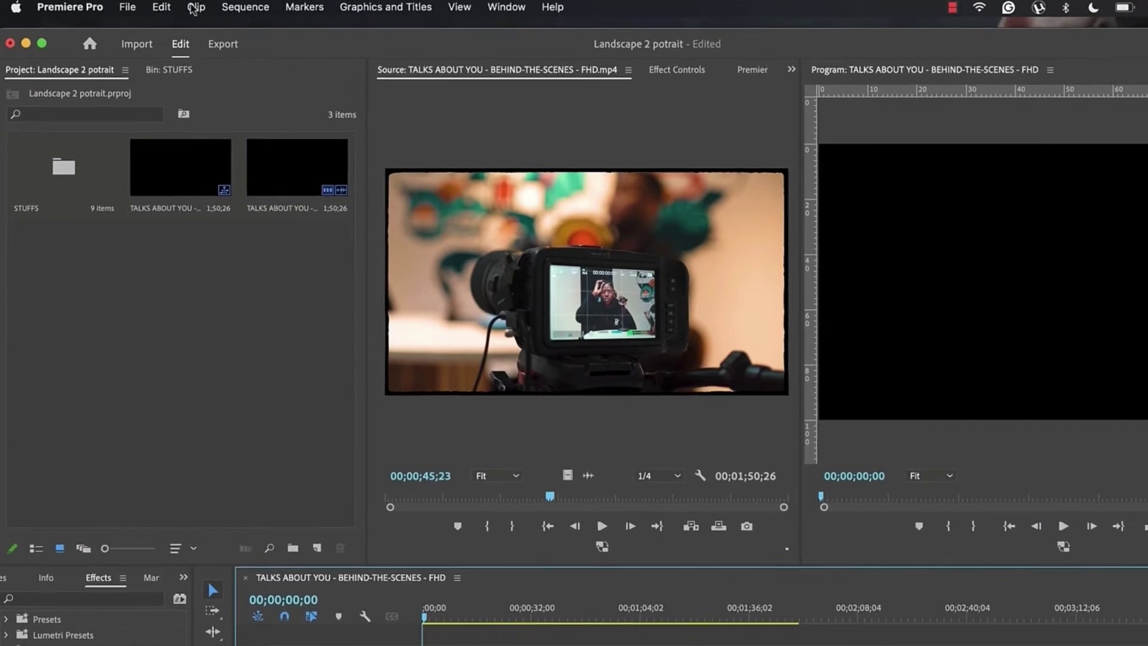
Analyze the timeline clip with Scene Edit Detection, applying a cut at each detected cut point
left_click(171, 6)
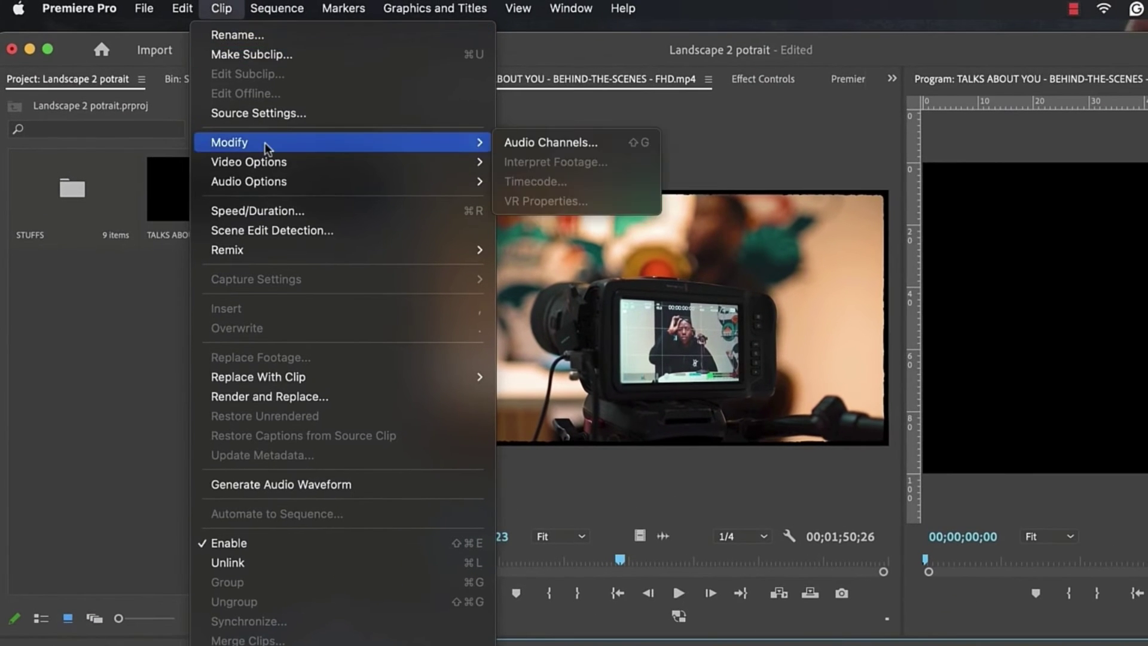
left_click(262, 231)
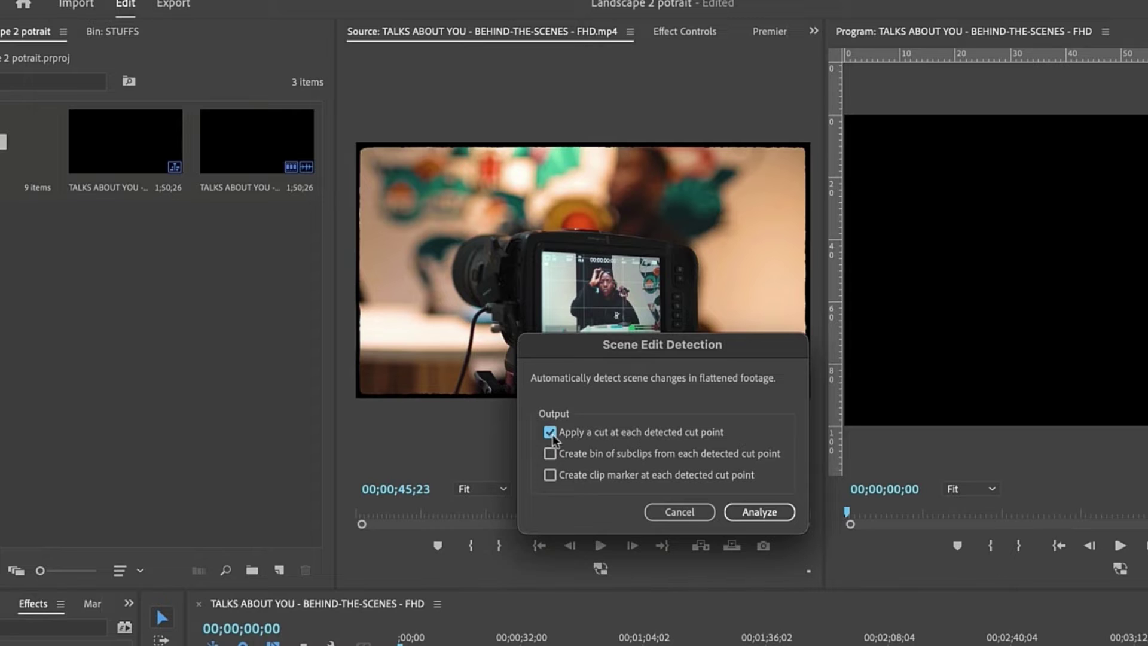
left_click(759, 511)
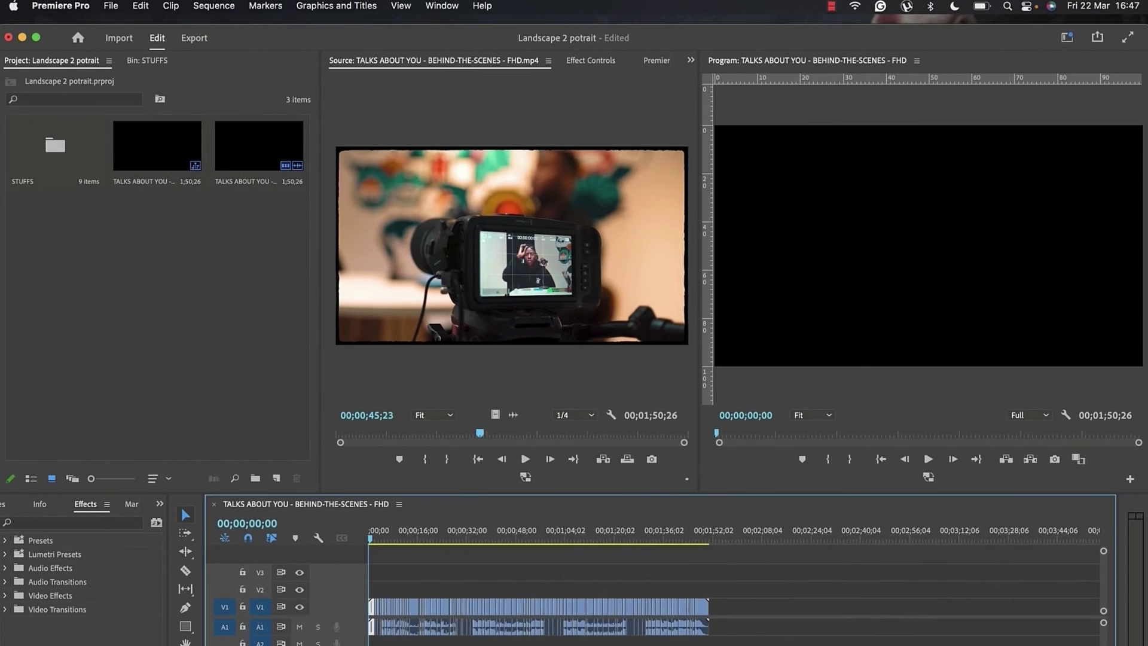
Zoom the timeline to fit and scrub from the start to review the detected cuts
key("backslash")
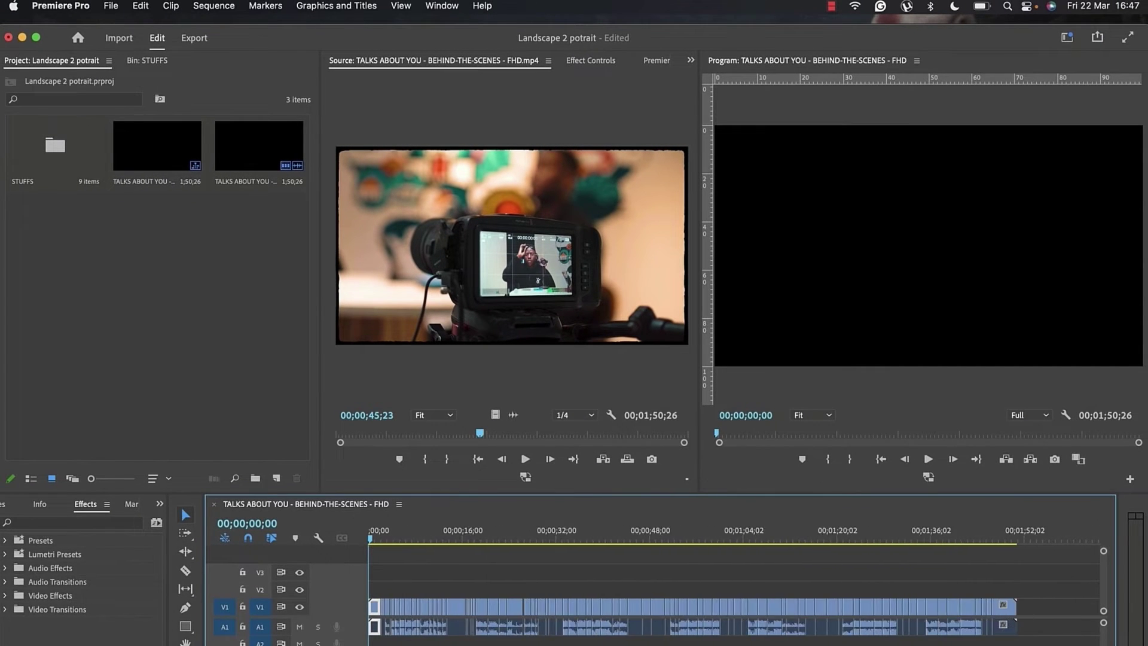
left_click(373, 539)
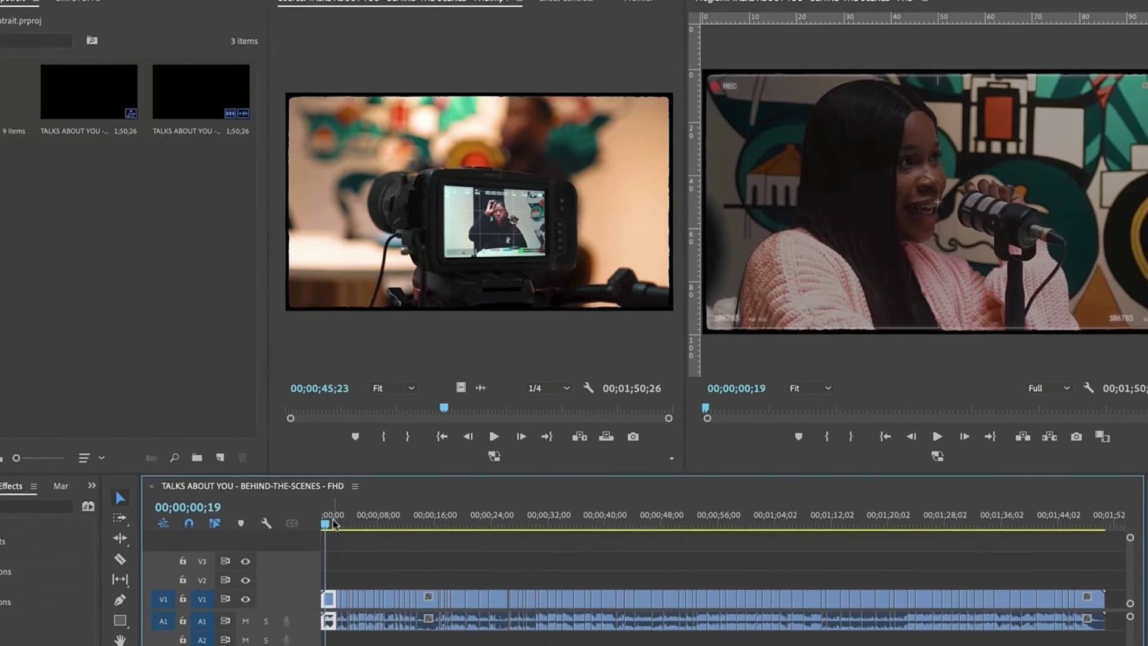
left_click_drag(375, 541, 425, 538)
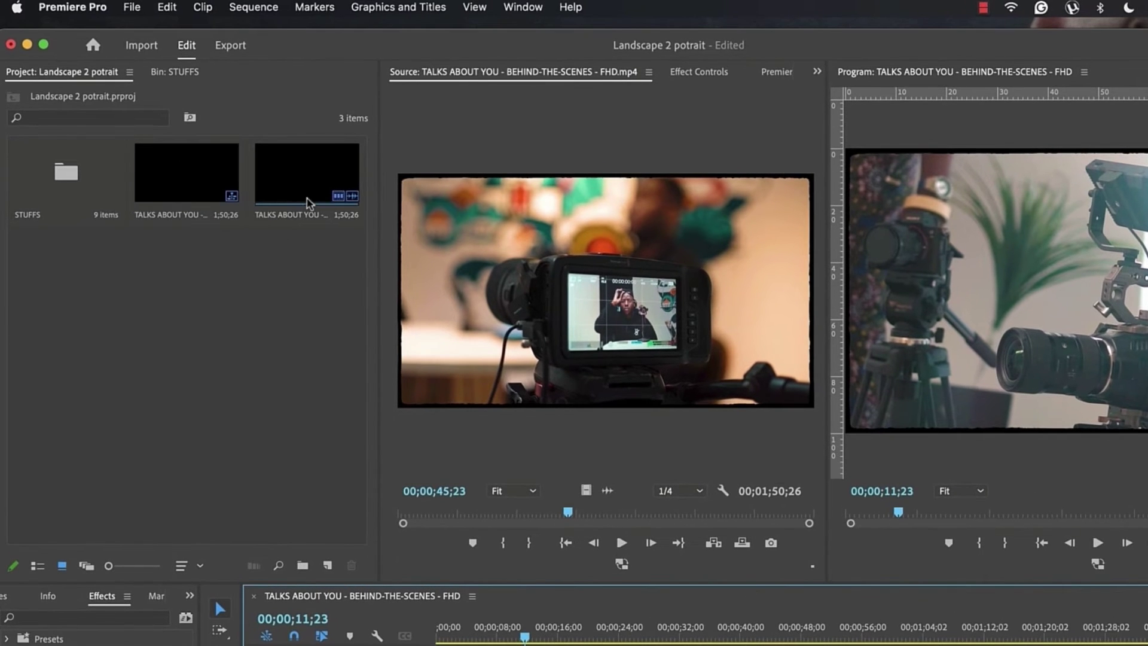
Auto Reframe the cut sequence to Vertical 9:16 with Default motion tracking
right_click(186, 183)
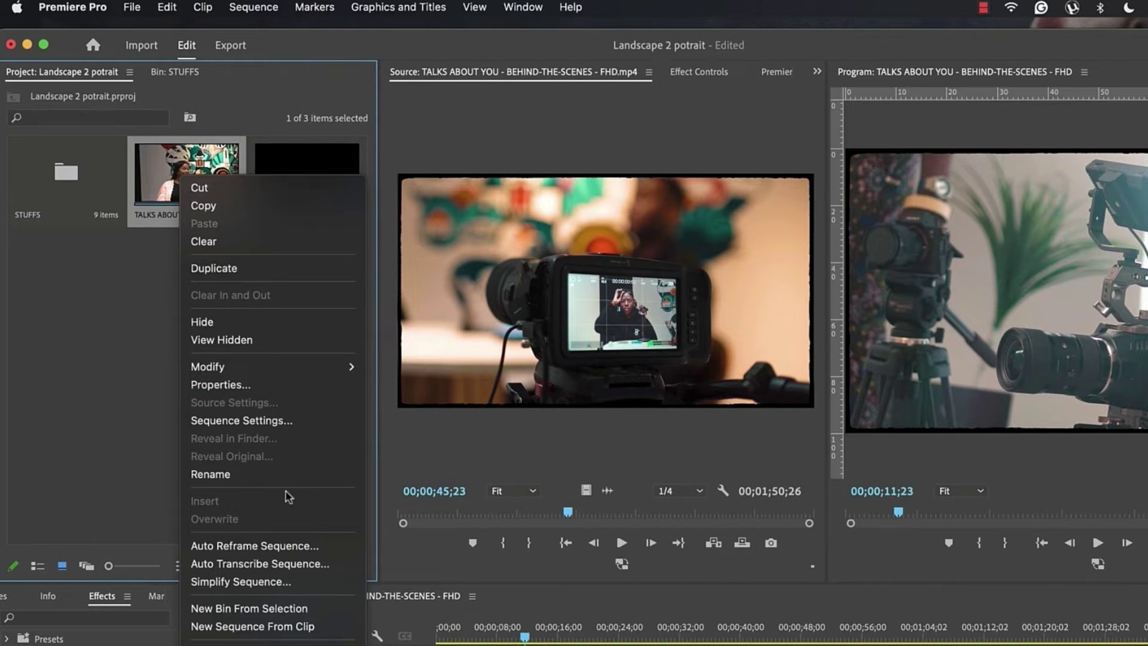
left_click(287, 546)
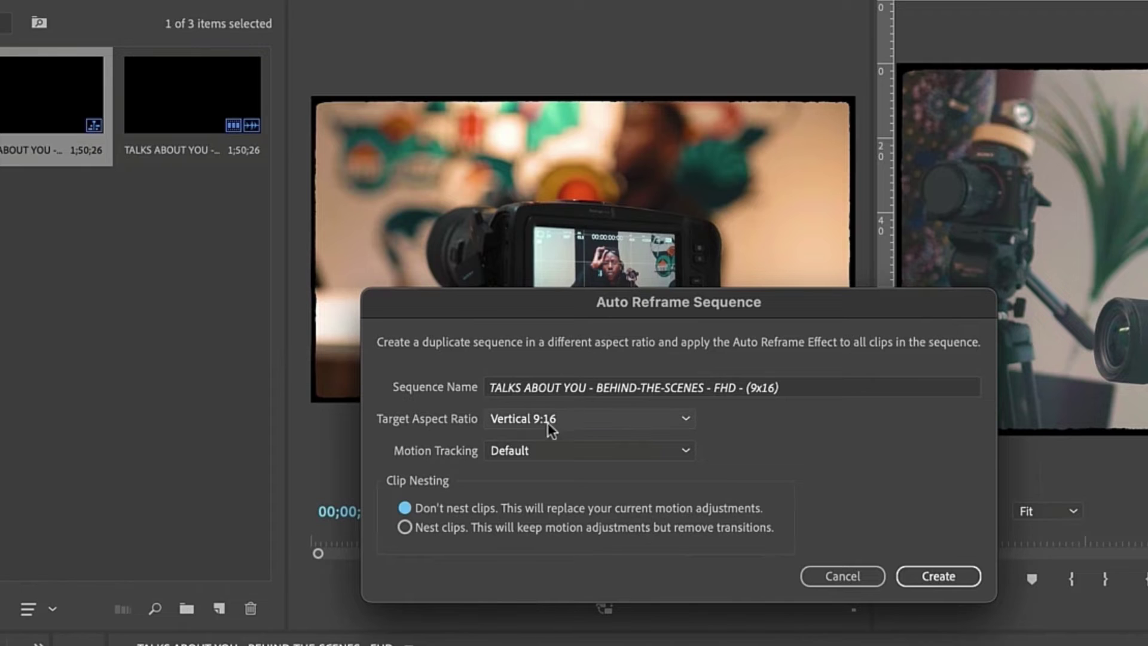
left_click(598, 417)
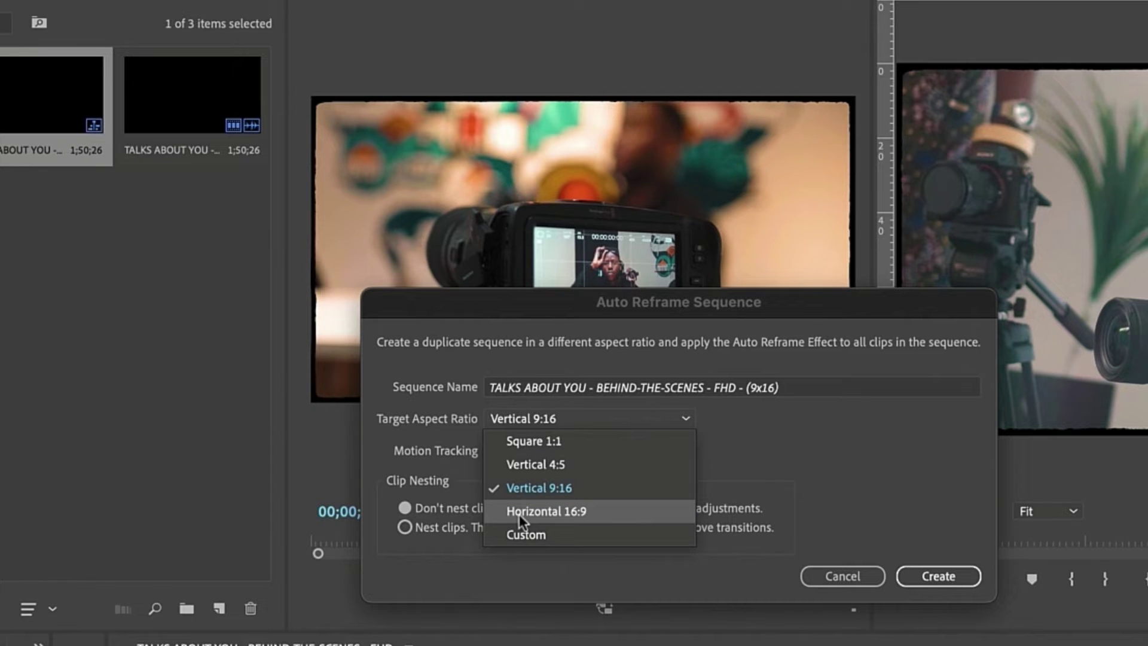
left_click(545, 489)
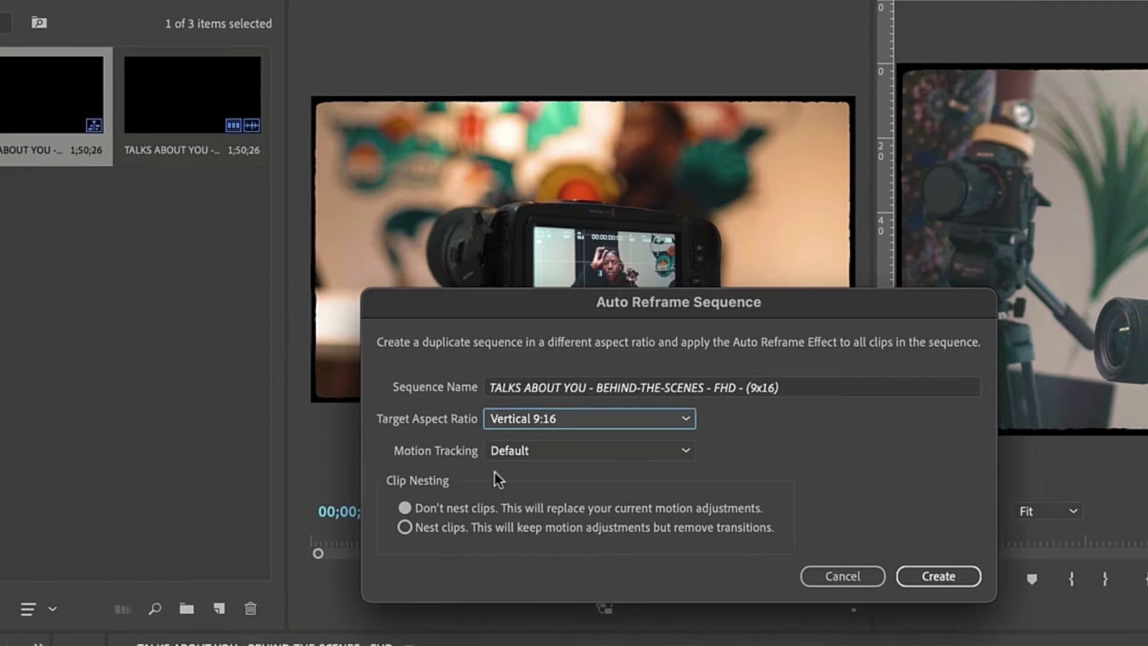
left_click(543, 452)
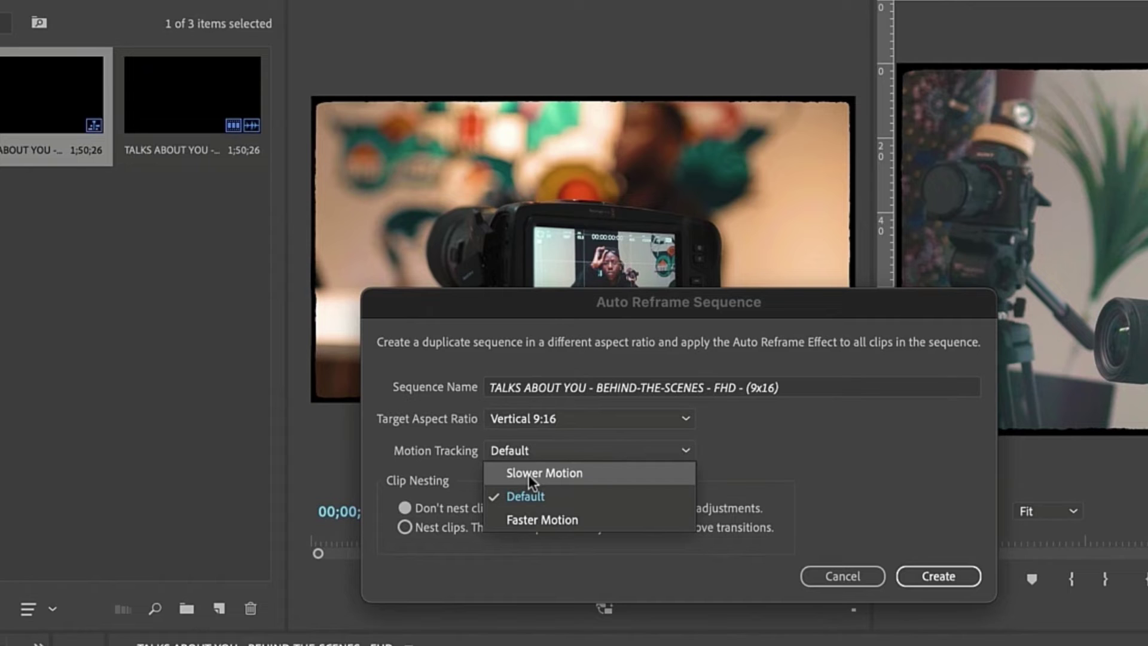
left_click(737, 440)
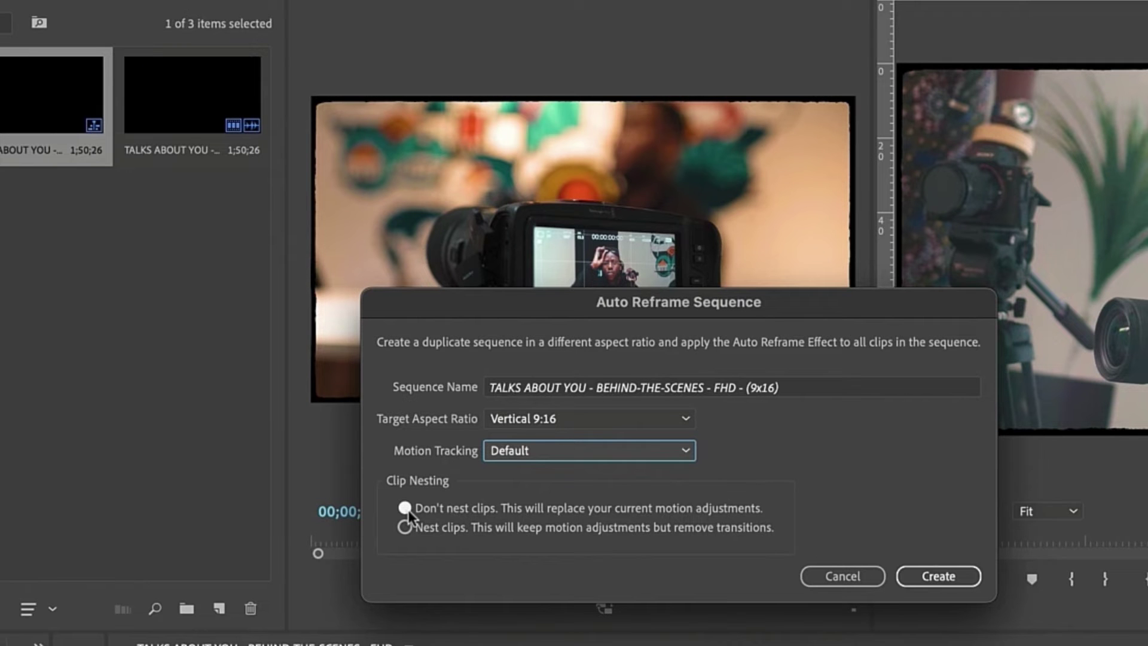
left_click(945, 576)
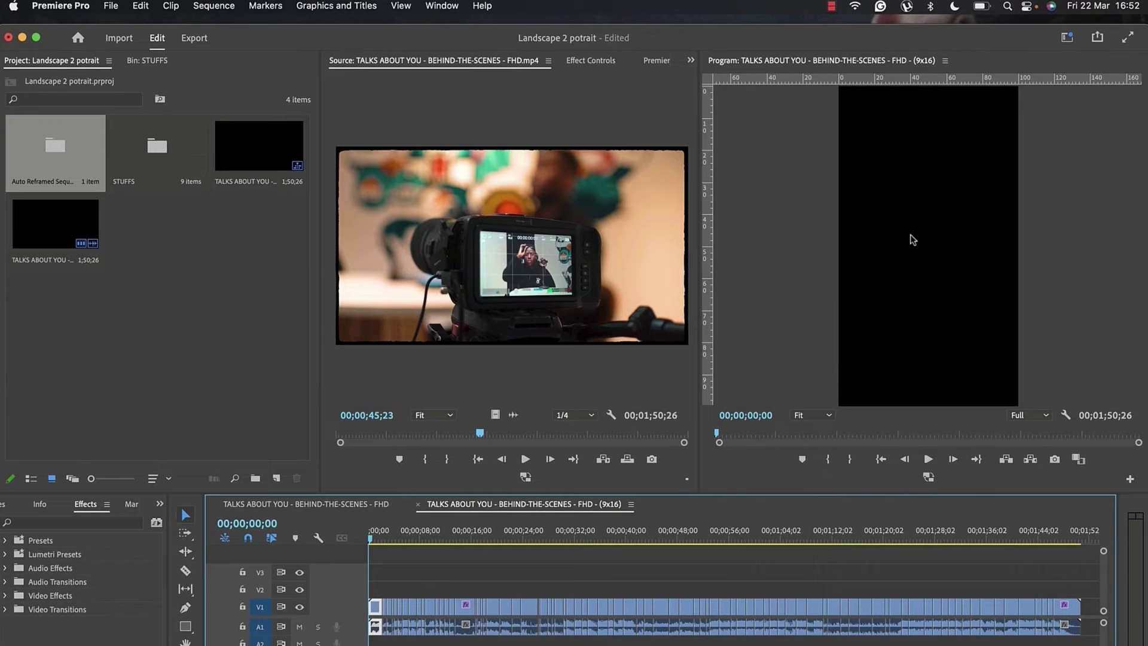
Scrub the 9x16 sequence to the title shot near 16 seconds and select that clip
left_click(368, 538)
left_click_drag(368, 539, 411, 539)
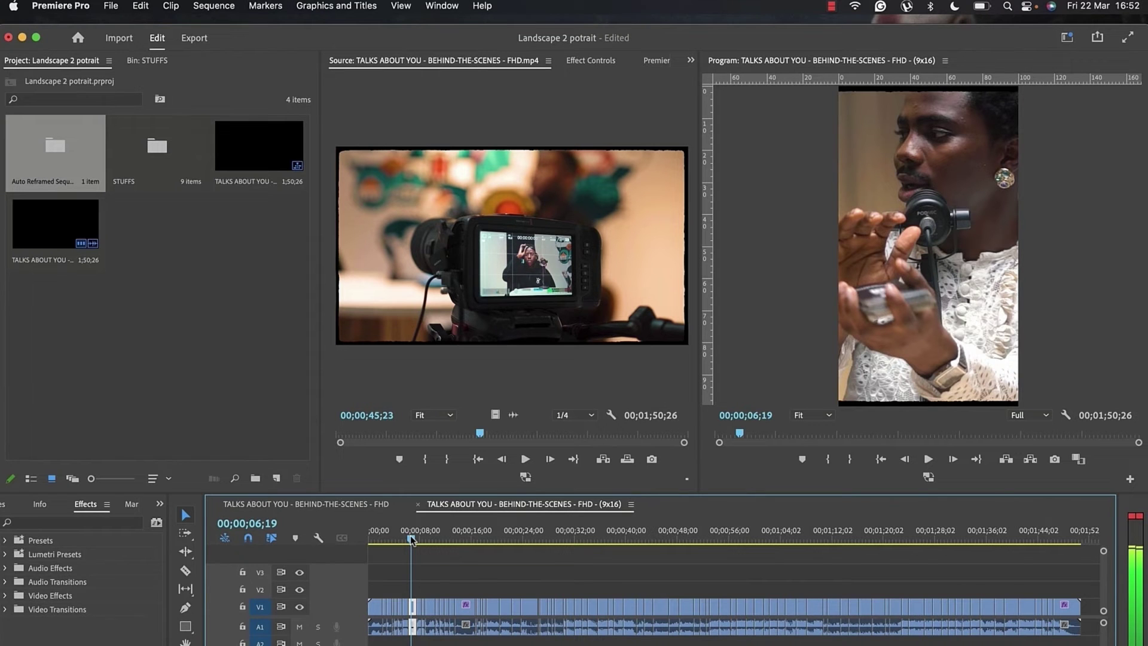
left_click_drag(411, 540, 453, 538)
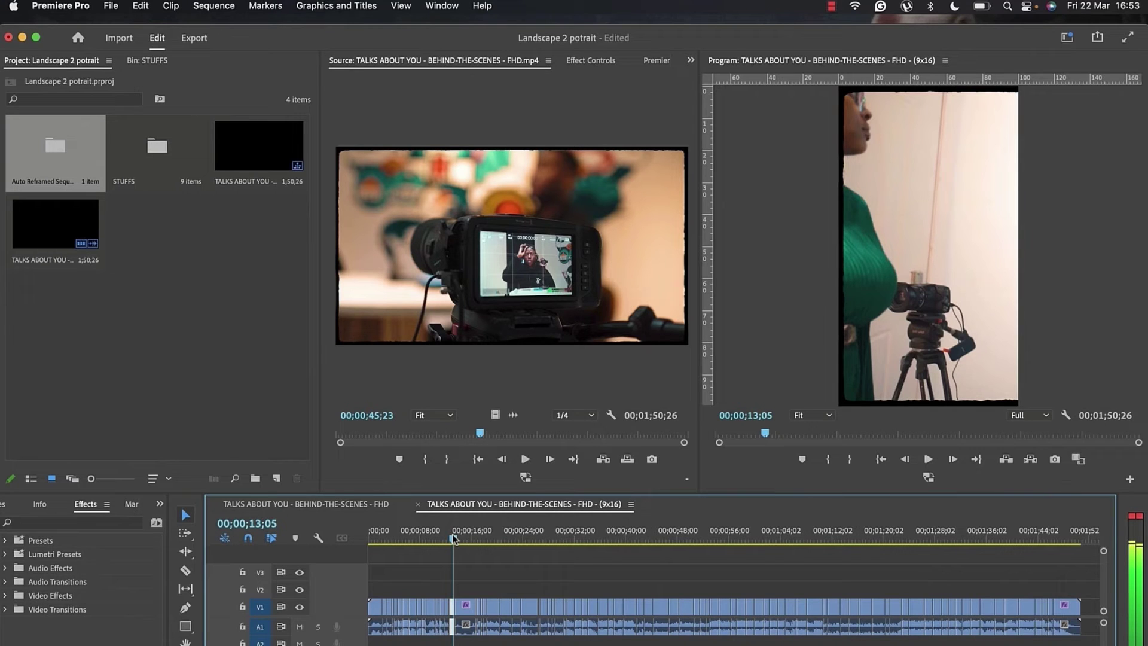
left_click_drag(454, 537, 475, 536)
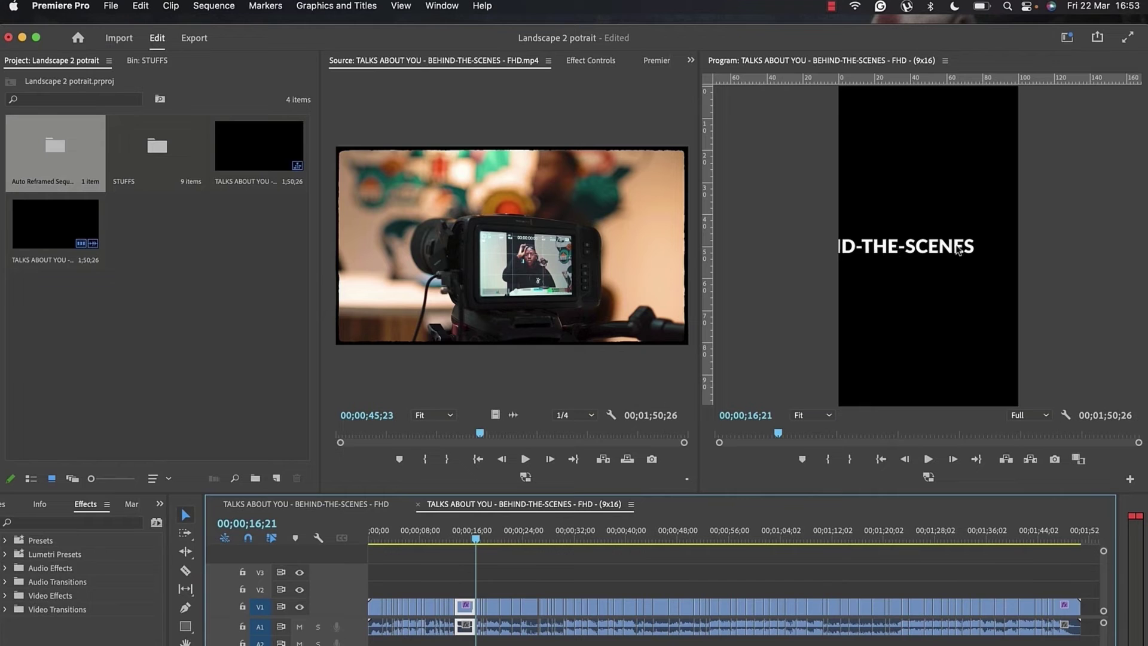
left_click(684, 605)
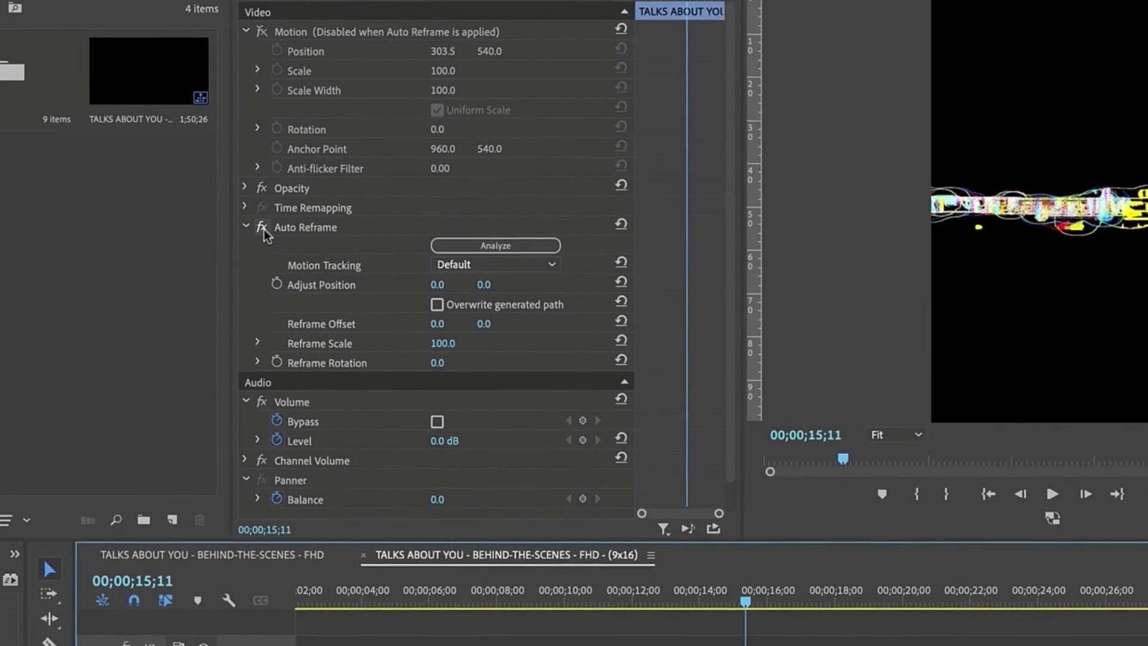
Disable Auto Reframe on the title clip and set Position 291.5 and Scale 60
left_click(263, 229)
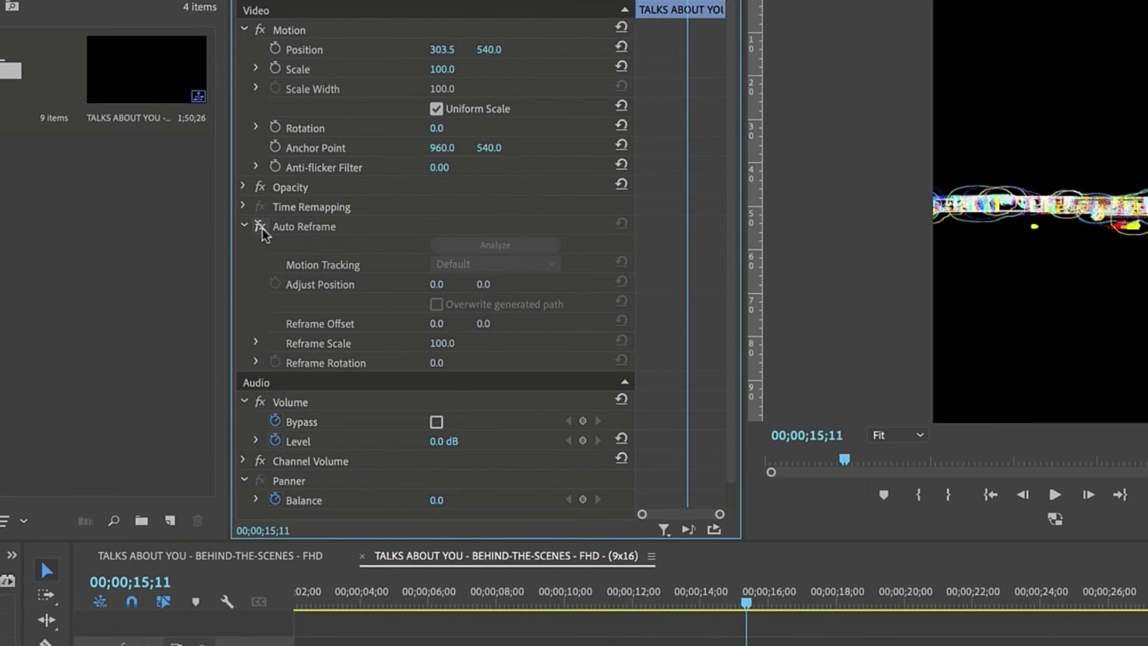
left_click(285, 45)
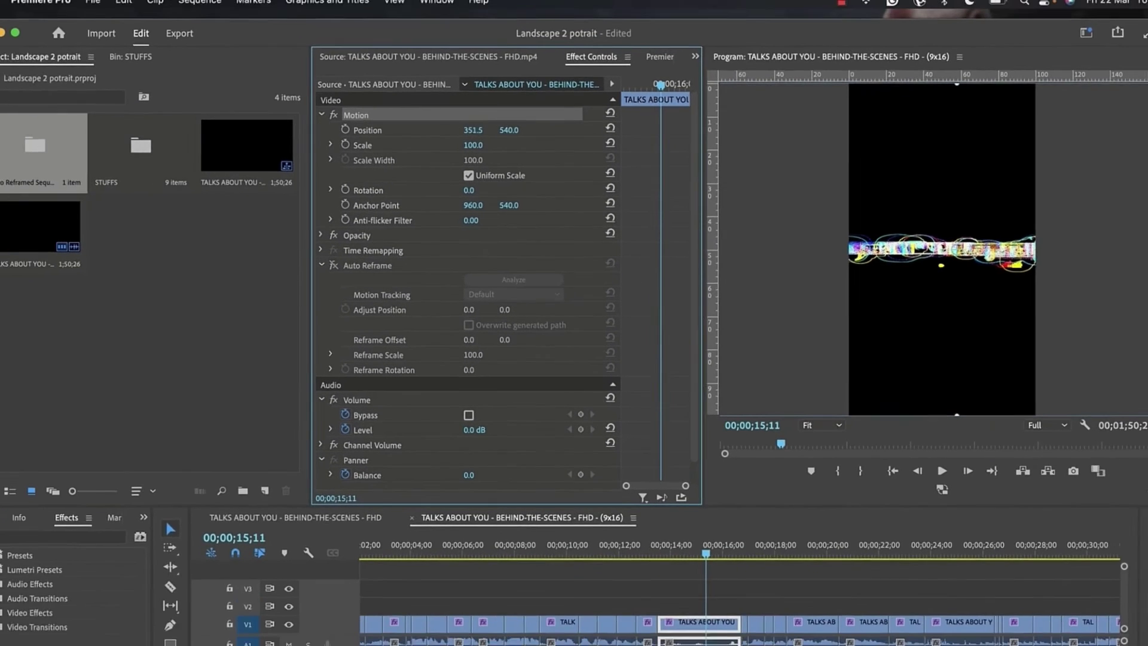
mouse_move(442, 121)
left_mouse_down()
mouse_move(488, 121)
mouse_move(455, 146)
mouse_move(471, 145)
mouse_move(406, 131)
mouse_move(423, 131)
left_mouse_up()
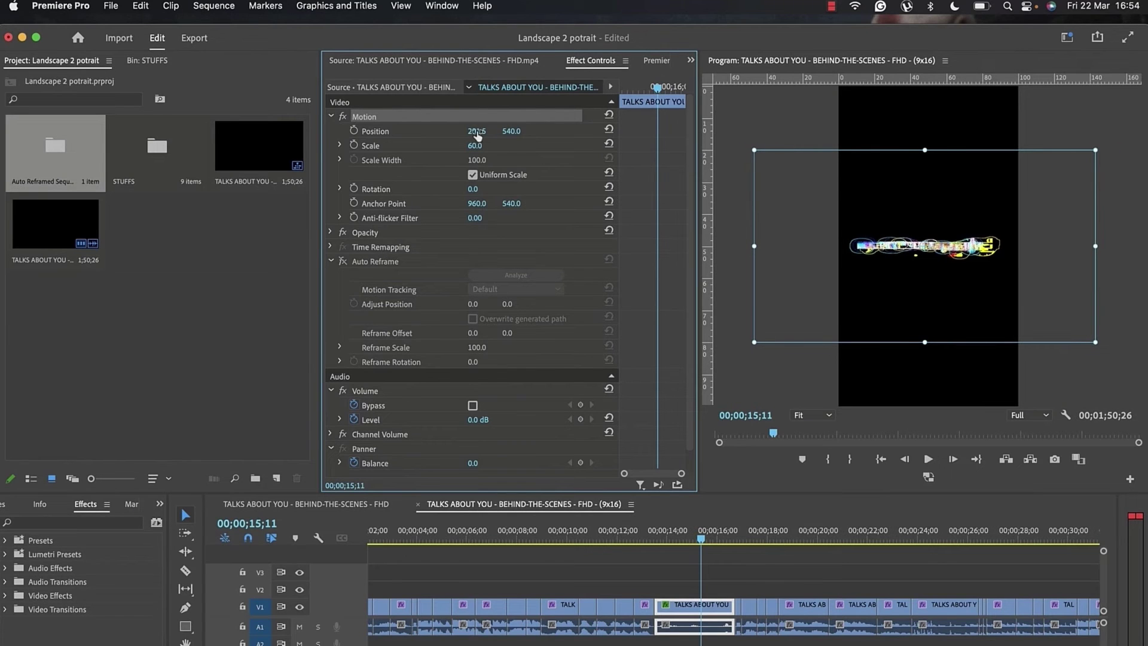
mouse_move(747, 531)
left_mouse_down()
mouse_move(730, 531)
mouse_move(754, 533)
left_mouse_up()
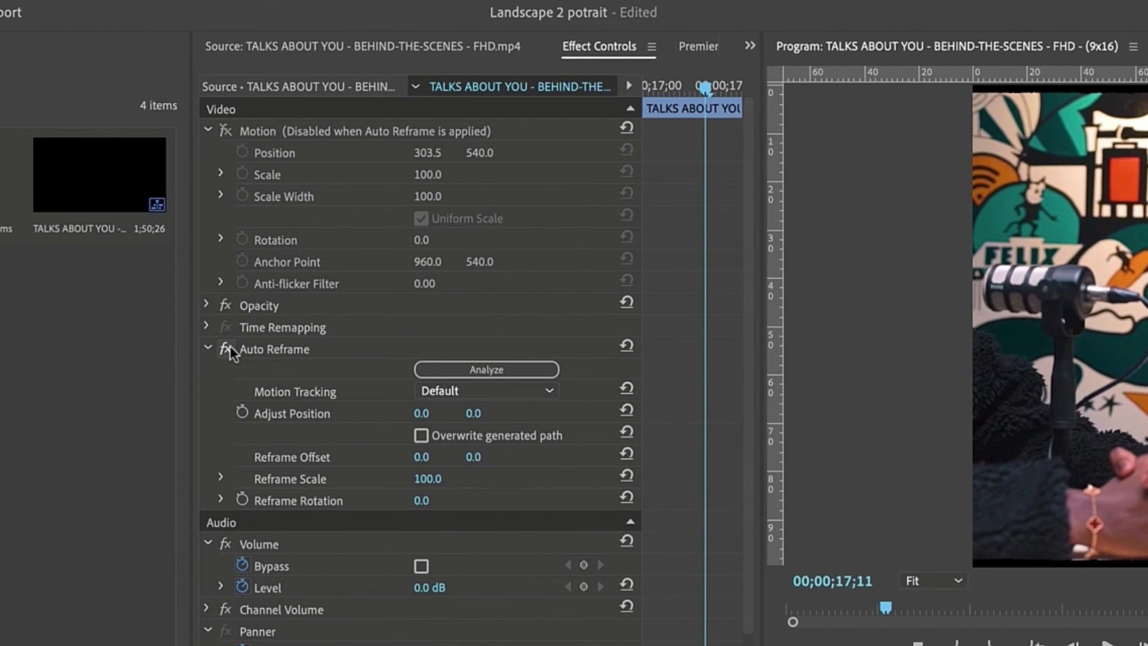
Disable Auto Reframe on the sunglasses speaker's shot and raise Position X to about 675
left_click(228, 348)
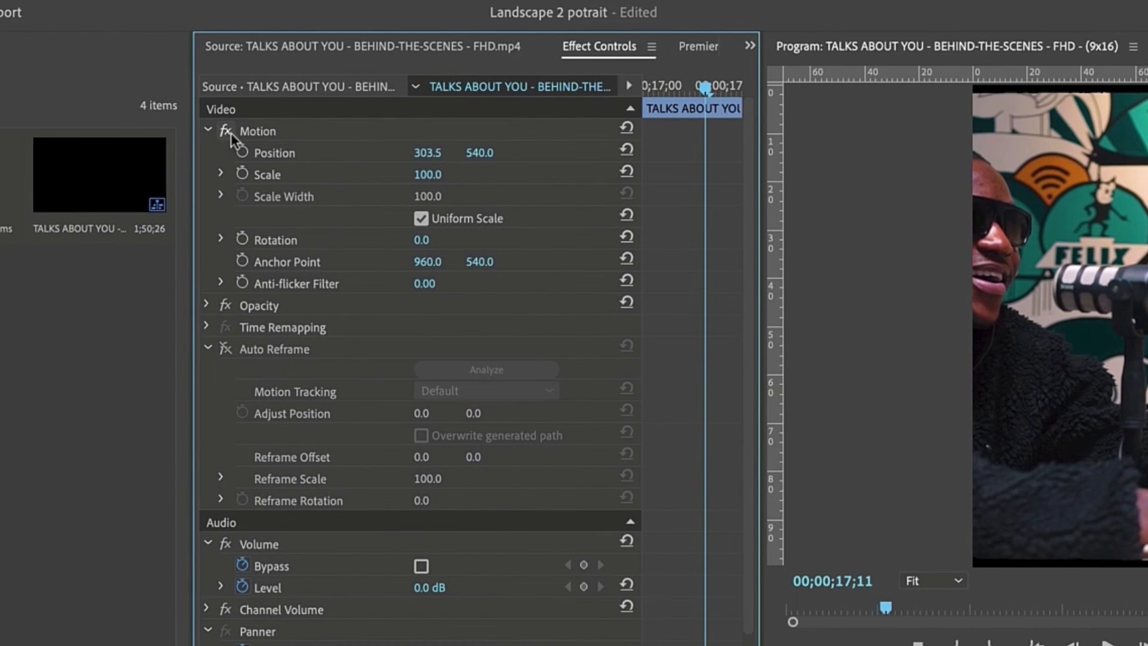
left_click(271, 130)
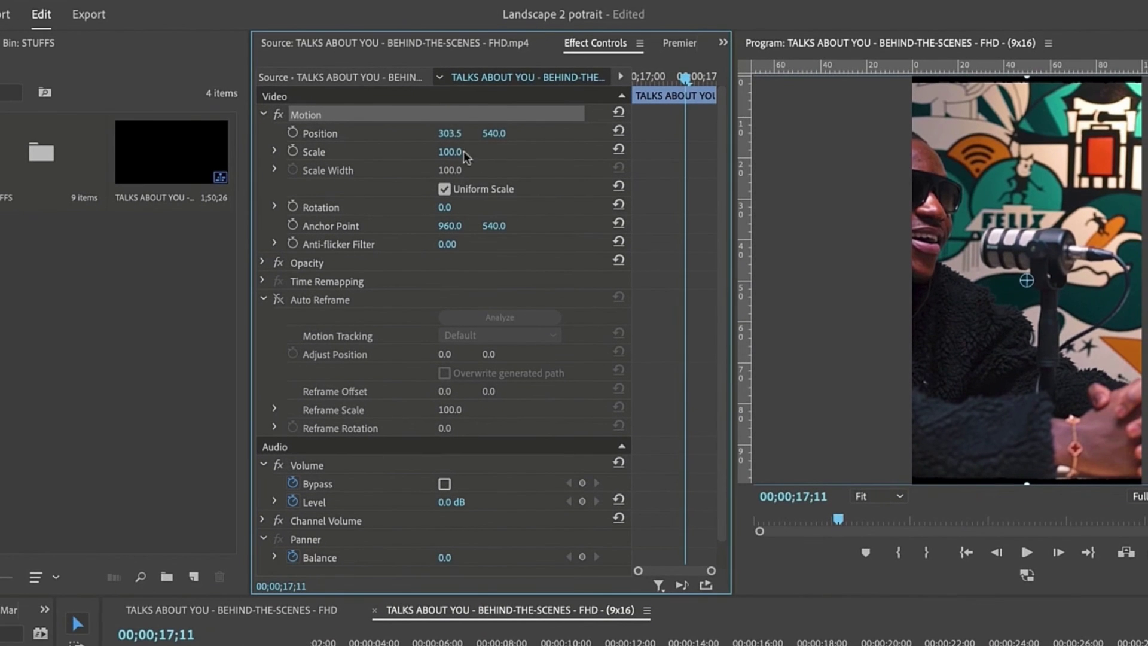
left_click_drag(450, 133, 670, 132)
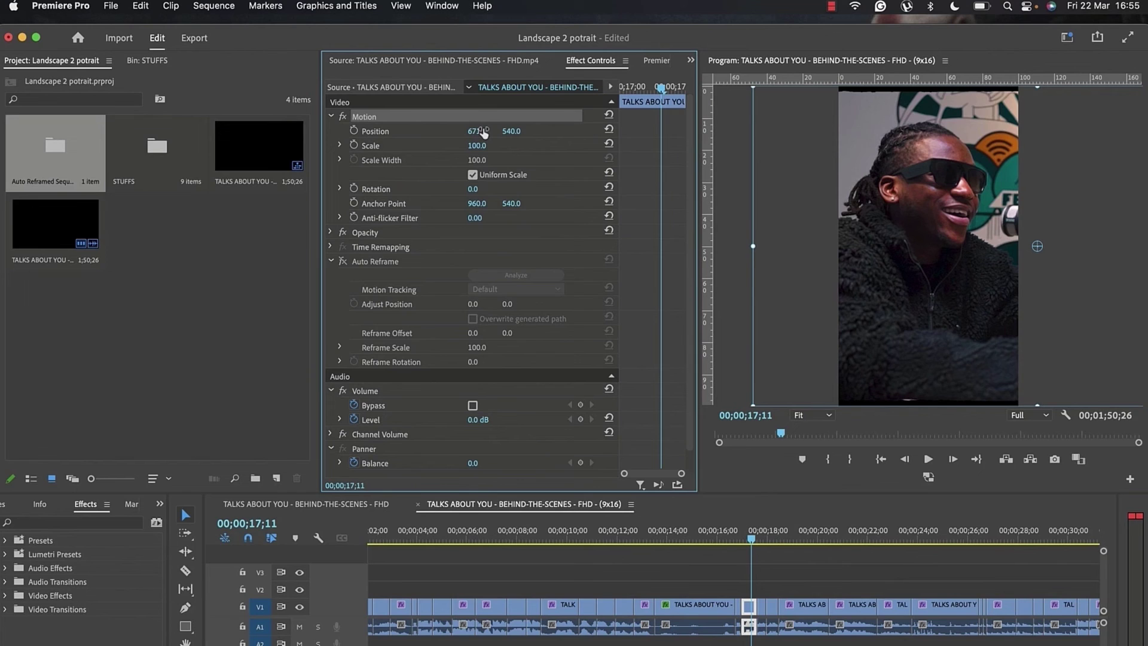
Switch to the Export workspace for the 9x16 sequence
left_click(198, 41)
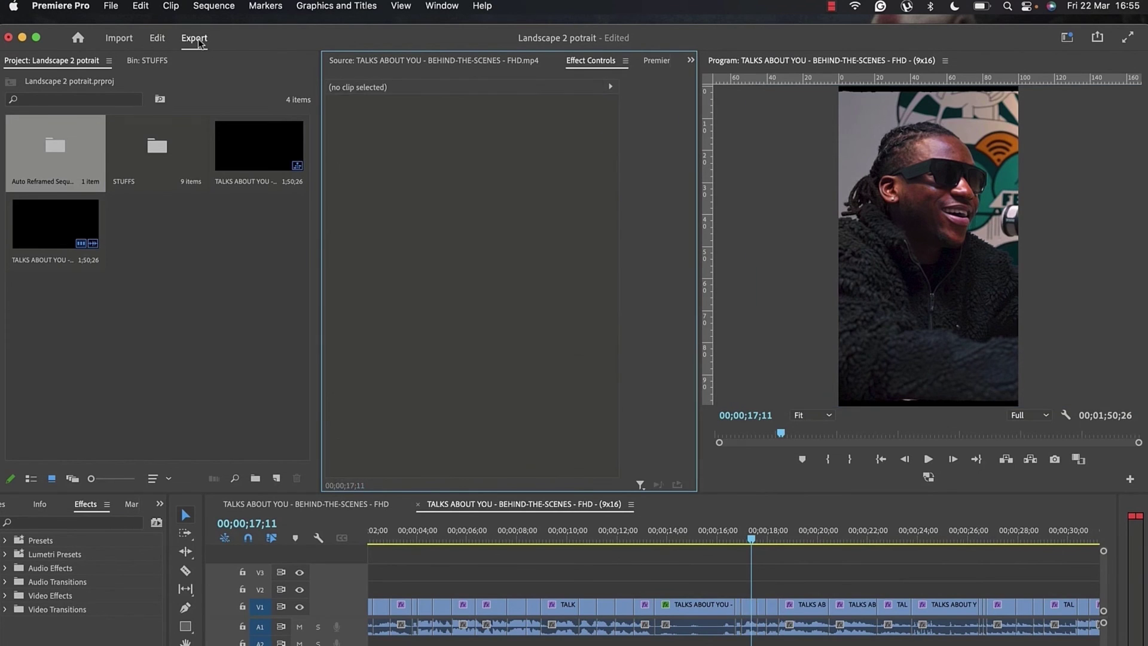